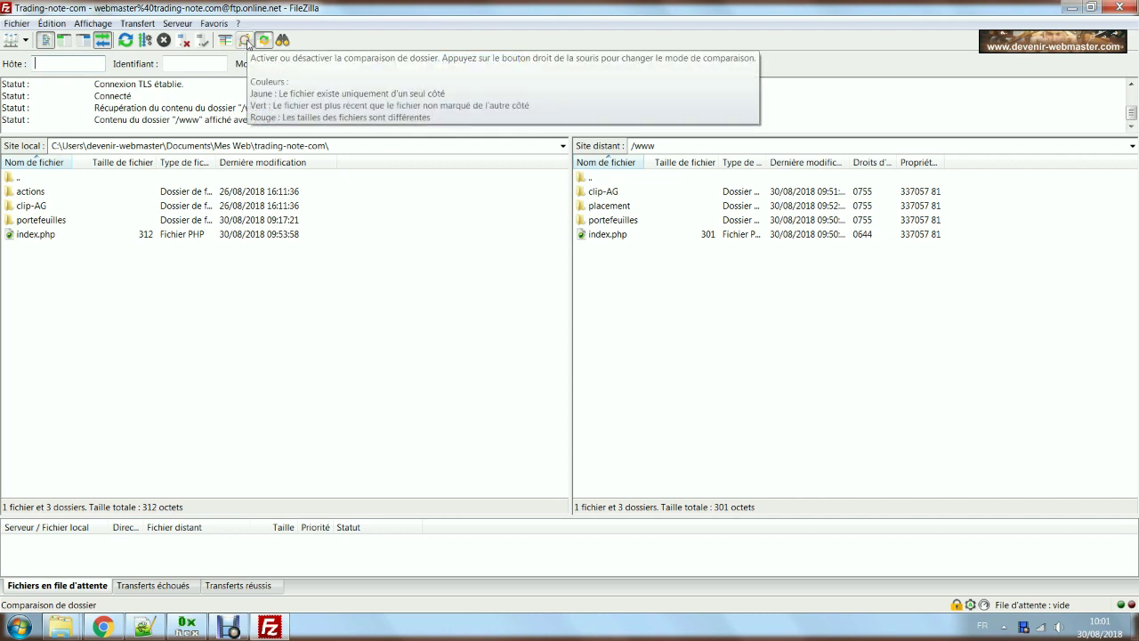
# Enable directory comparison by timestamp and consult the colour code explanation on the tutorial page in Chrome
pyautogui.rightClick(247, 44)
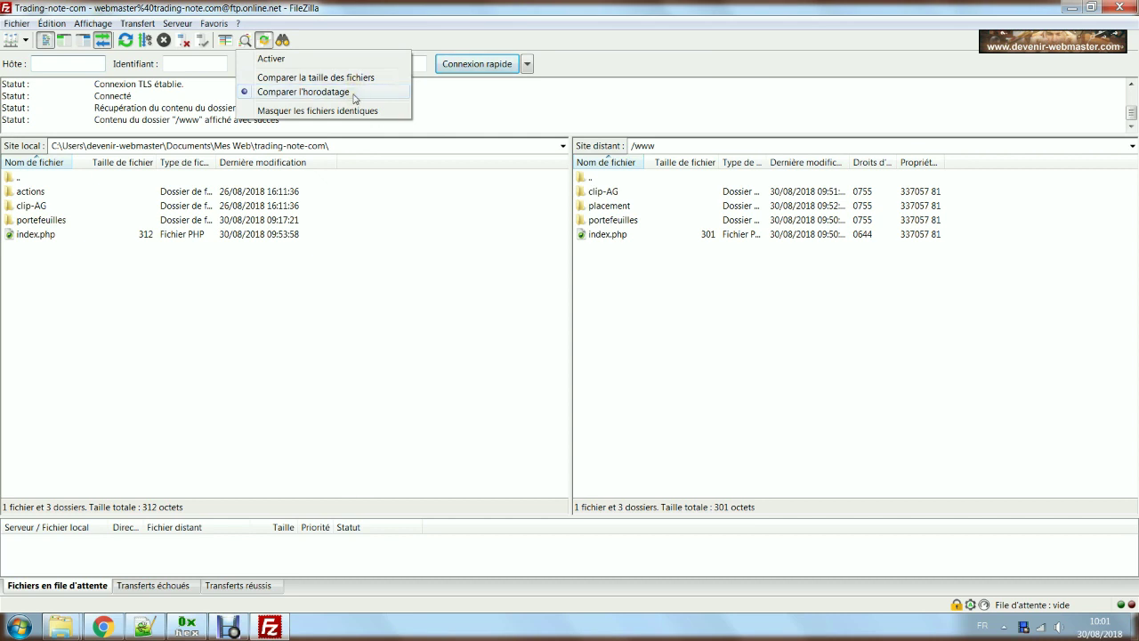
pyautogui.click(295, 60)
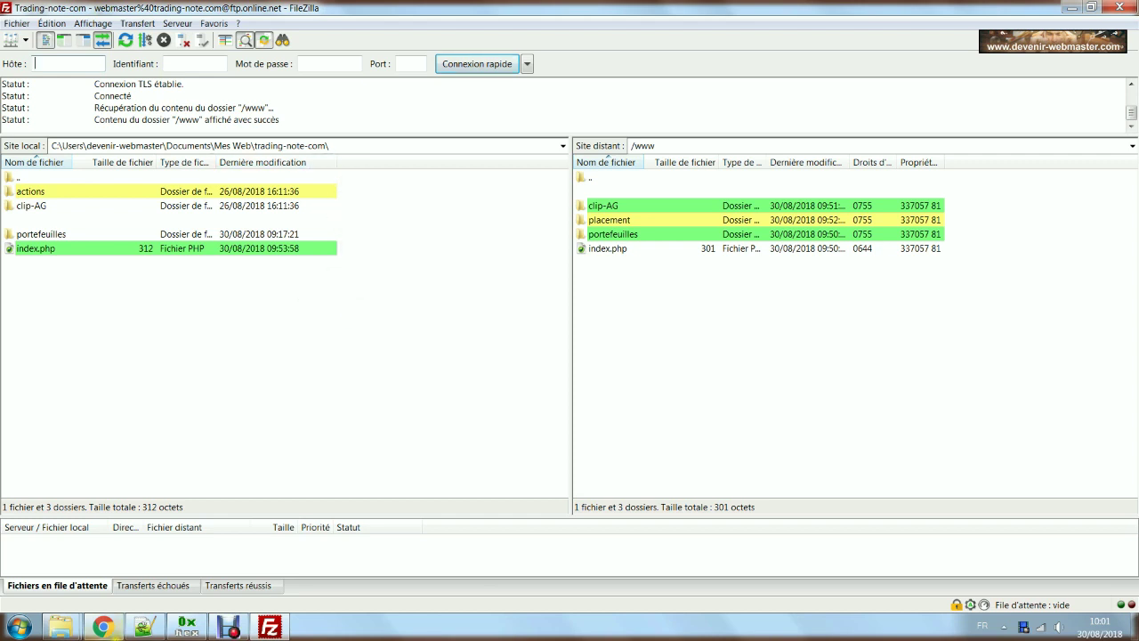
pyautogui.click(102, 628)
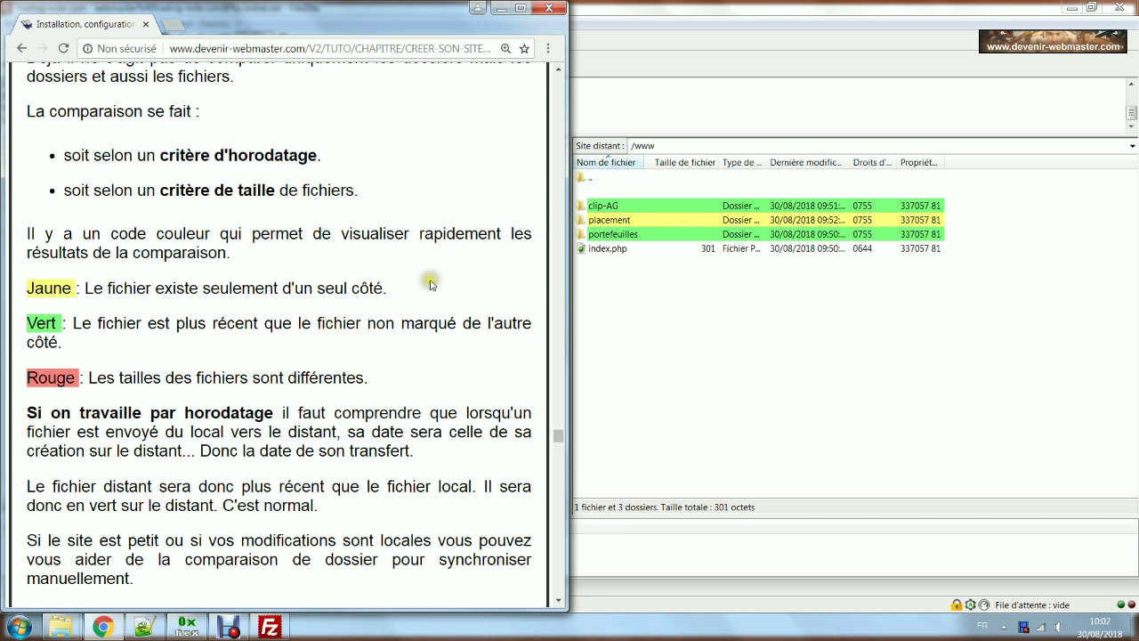
pyautogui.click(500, 9)
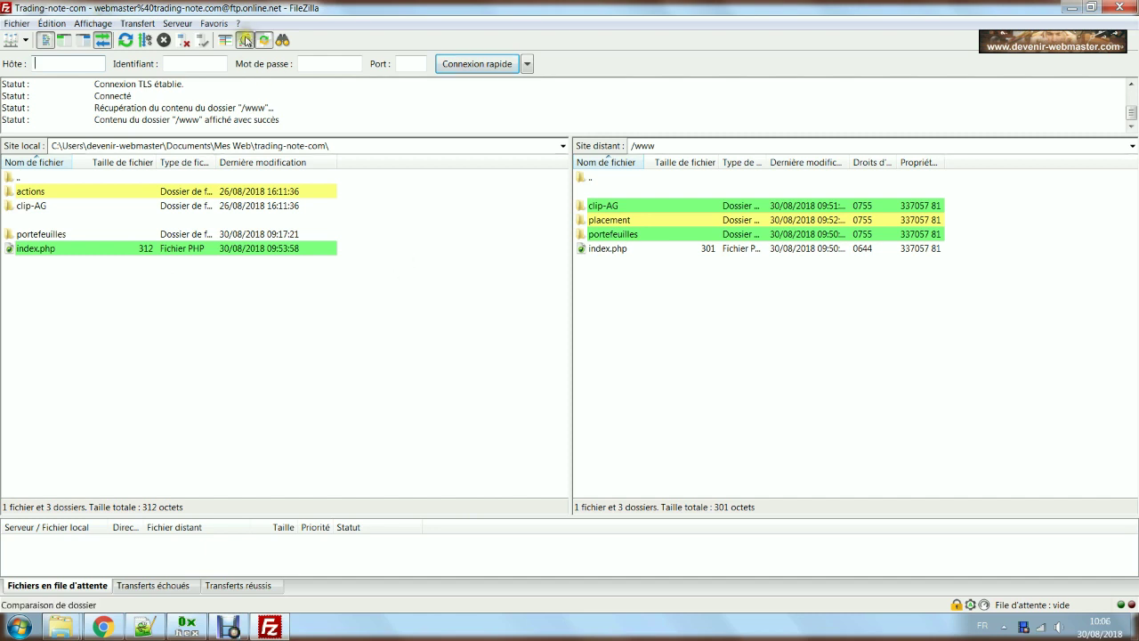
# Set the directory comparison to file size and recheck the meaning of the red marking on the Chrome tutorial page
pyautogui.rightClick(247, 42)
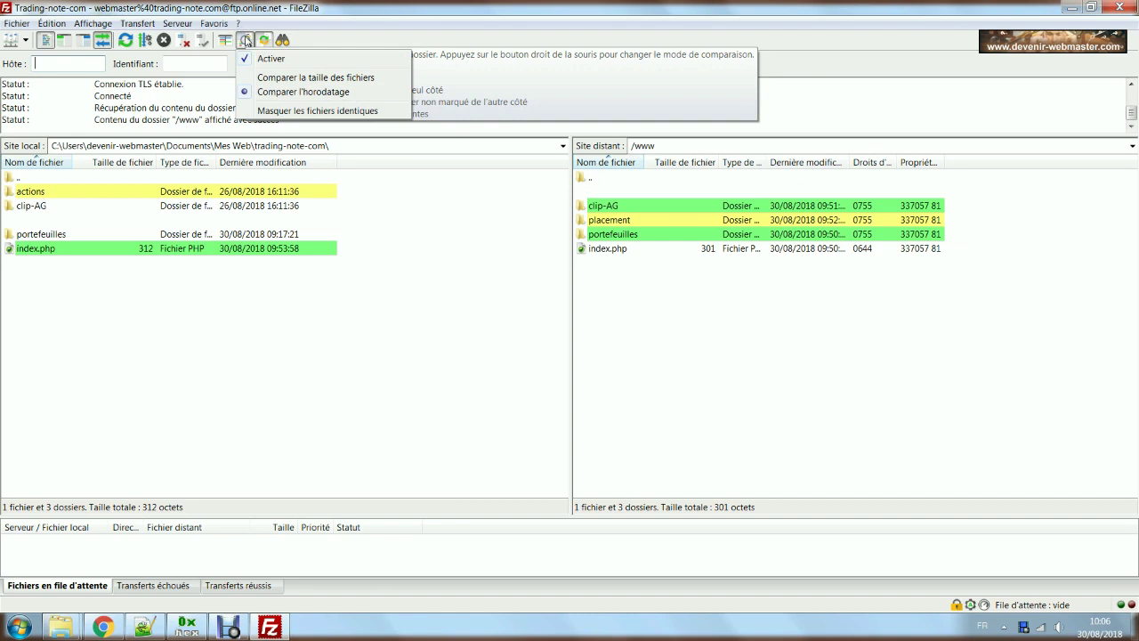
pyautogui.click(274, 78)
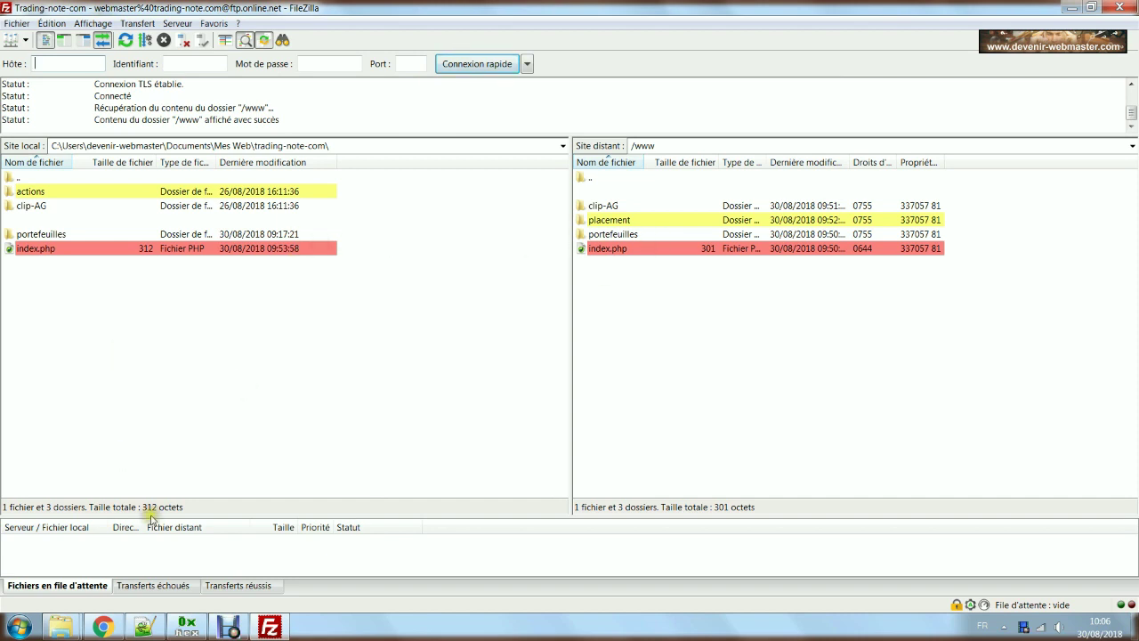
pyautogui.click(103, 627)
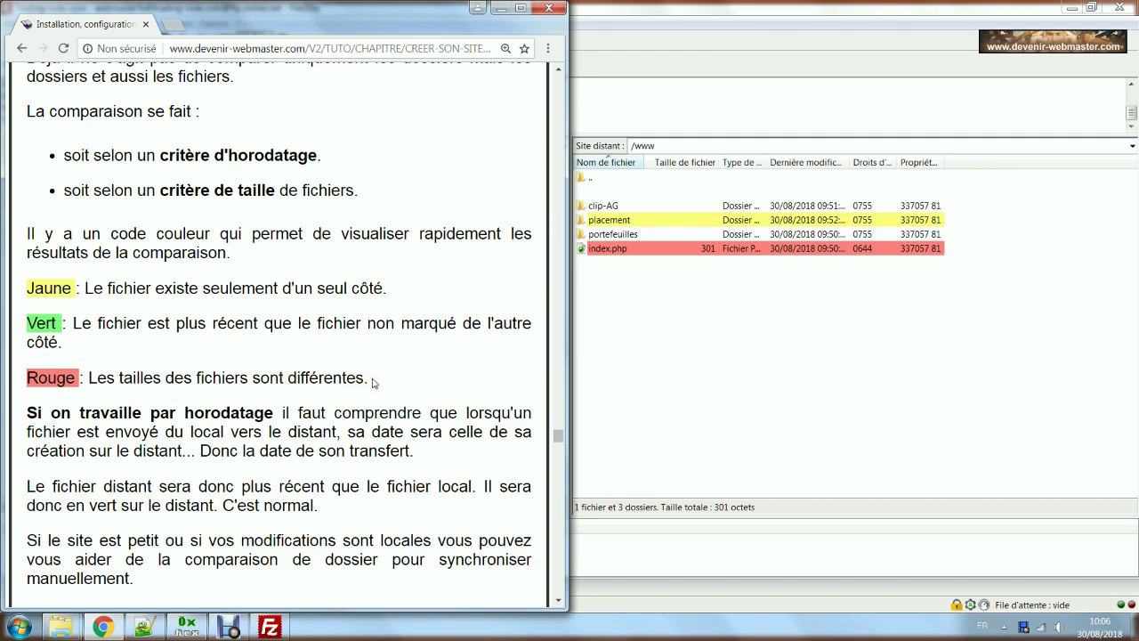
pyautogui.click(479, 8)
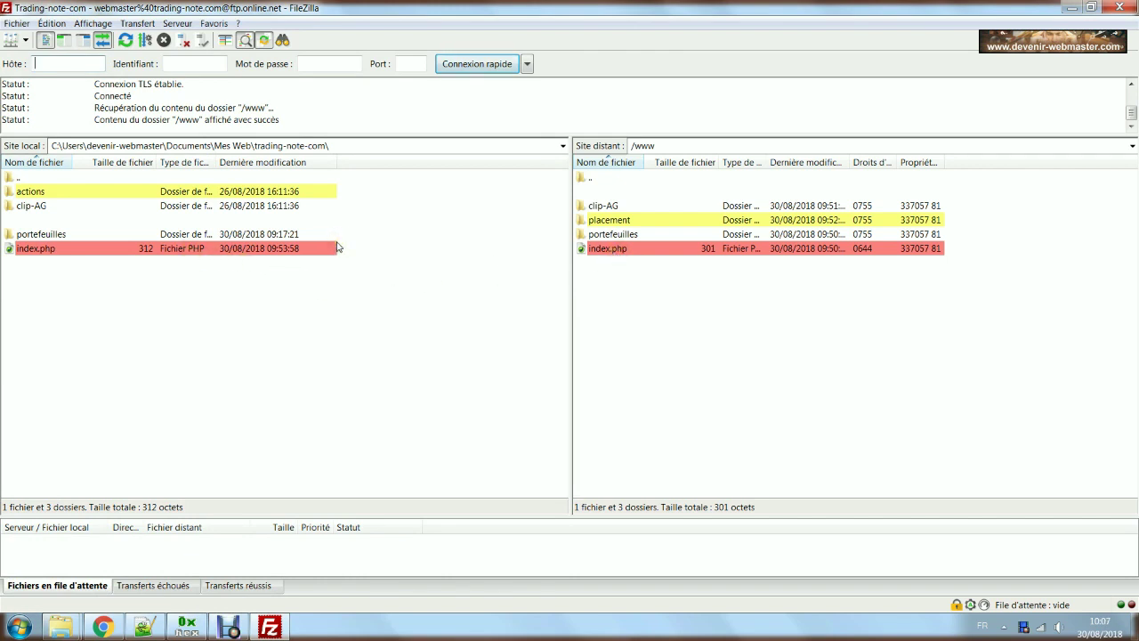
pyautogui.click(247, 267)
pyautogui.click(357, 258)
pyautogui.click(640, 250)
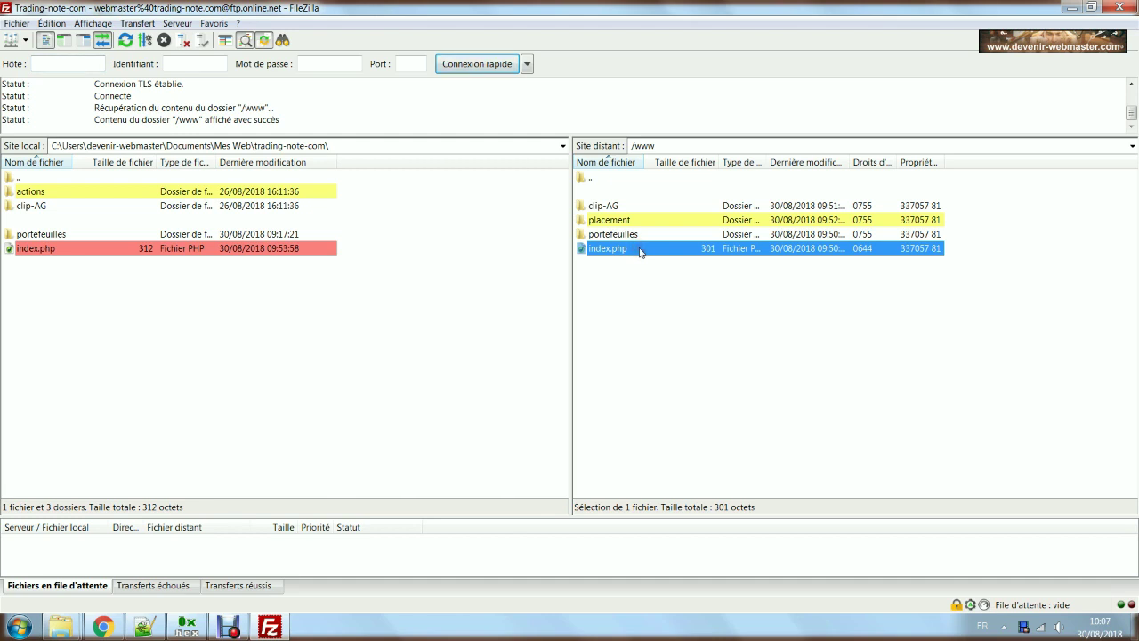
pyautogui.click(641, 312)
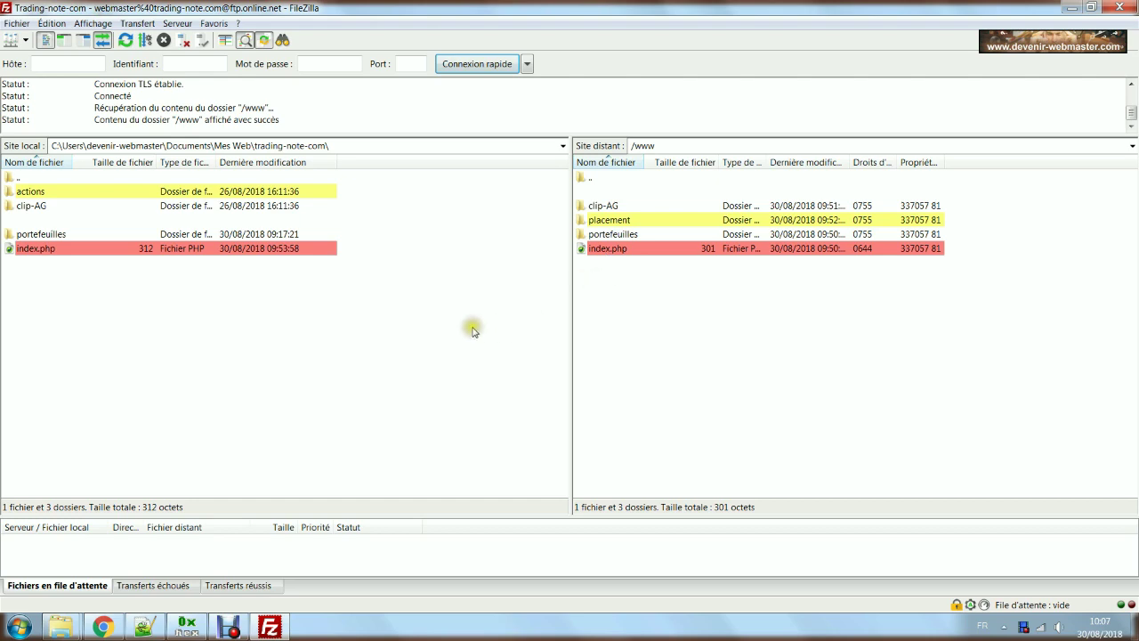
# Switch to CR-Hexact and examine the bytes of the first line of index.php, including its 0D 0A line ending
pyautogui.click(189, 628)
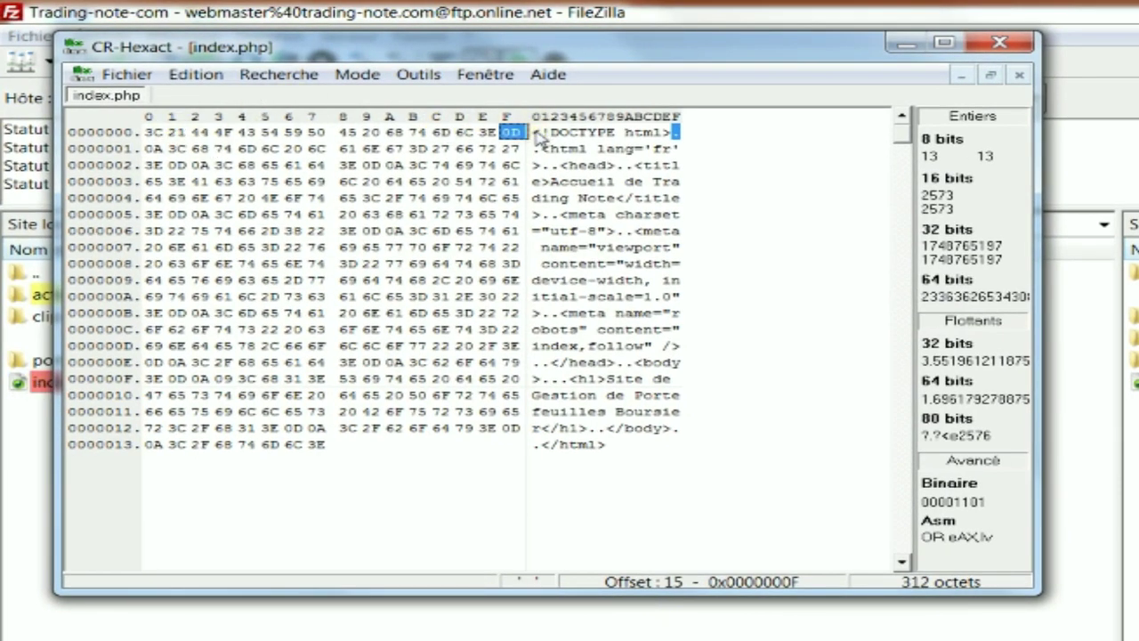
pyautogui.press('Left')
pyautogui.press('Left')
pyautogui.press('Left')
pyautogui.press('Left')
pyautogui.press('Left')
pyautogui.press('Left')
pyautogui.press('Left')
pyautogui.press('Left')
pyautogui.press('Left')
pyautogui.press('Left')
pyautogui.press('Left')
pyautogui.press('Left')
pyautogui.press('Left')
pyautogui.press('Left')
pyautogui.press('Left')
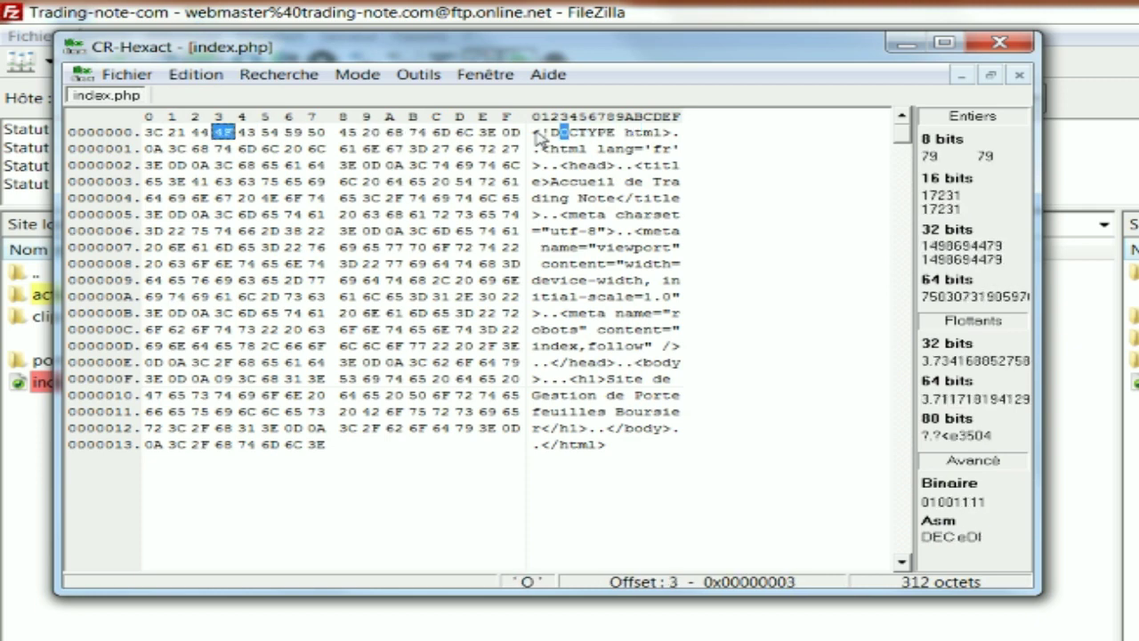
pyautogui.press('Right')
pyautogui.press('Right')
pyautogui.press('Right')
pyautogui.press('Right')
pyautogui.press('Right')
pyautogui.press('Right')
pyautogui.press('Right')
pyautogui.press('Right')
pyautogui.press('Right')
pyautogui.press('Right')
pyautogui.press('Right')
pyautogui.press('Right')
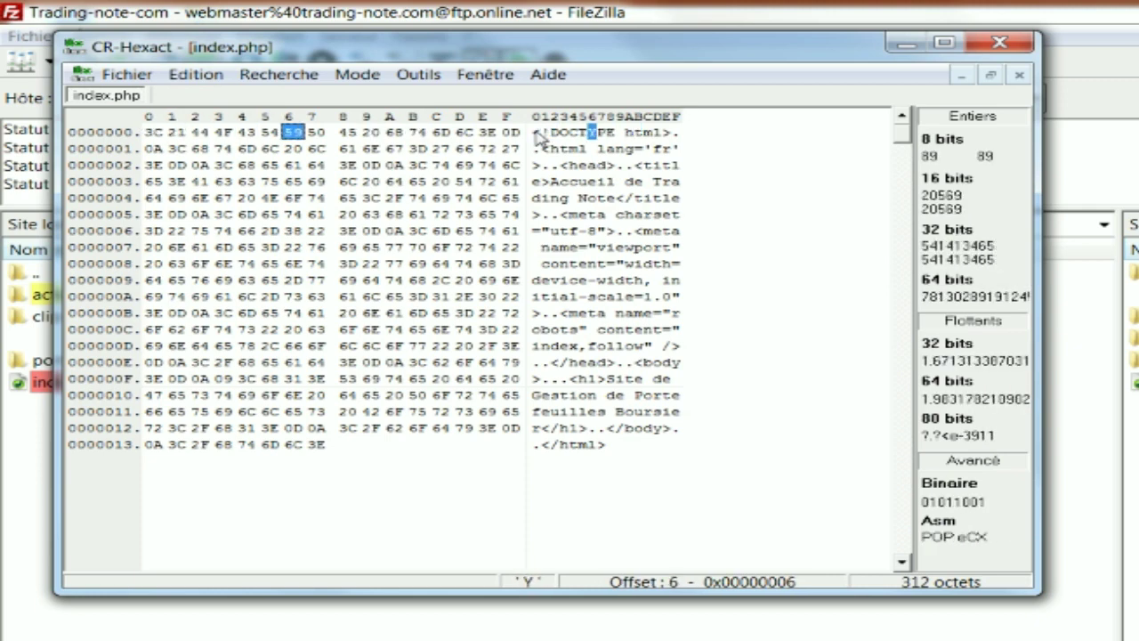
pyautogui.press('Right')
pyautogui.press('Left')
pyautogui.press('Left')
pyautogui.press('Left')
pyautogui.press('Left')
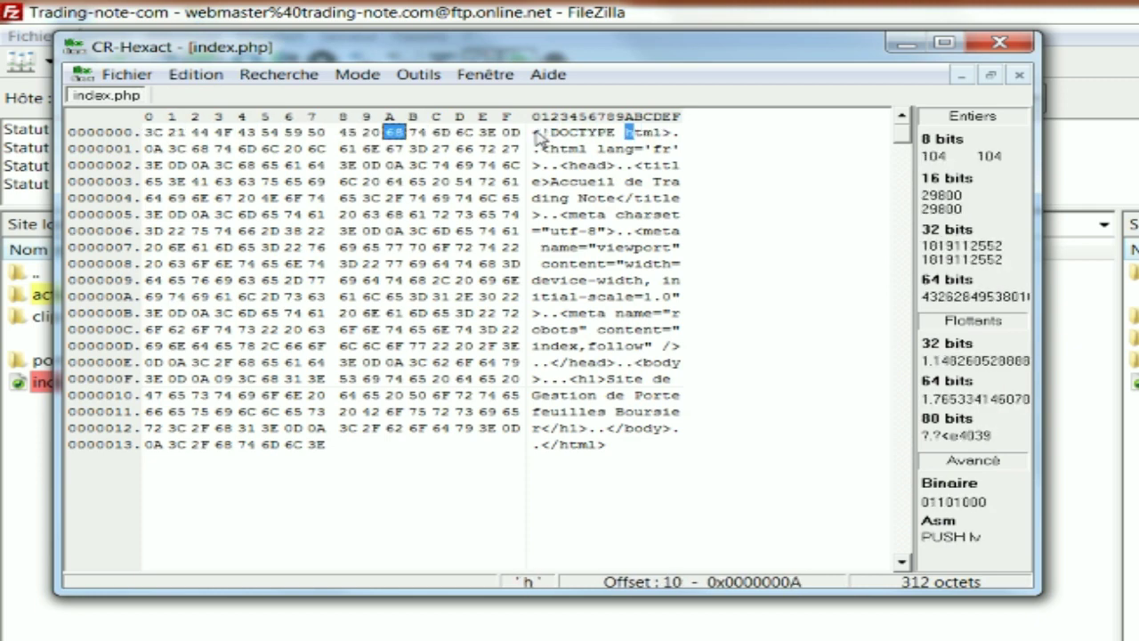
pyautogui.press('Right')
pyautogui.press('Right')
pyautogui.press('Right')
pyautogui.press('Right')
pyautogui.press('Right')
pyautogui.press('Right')
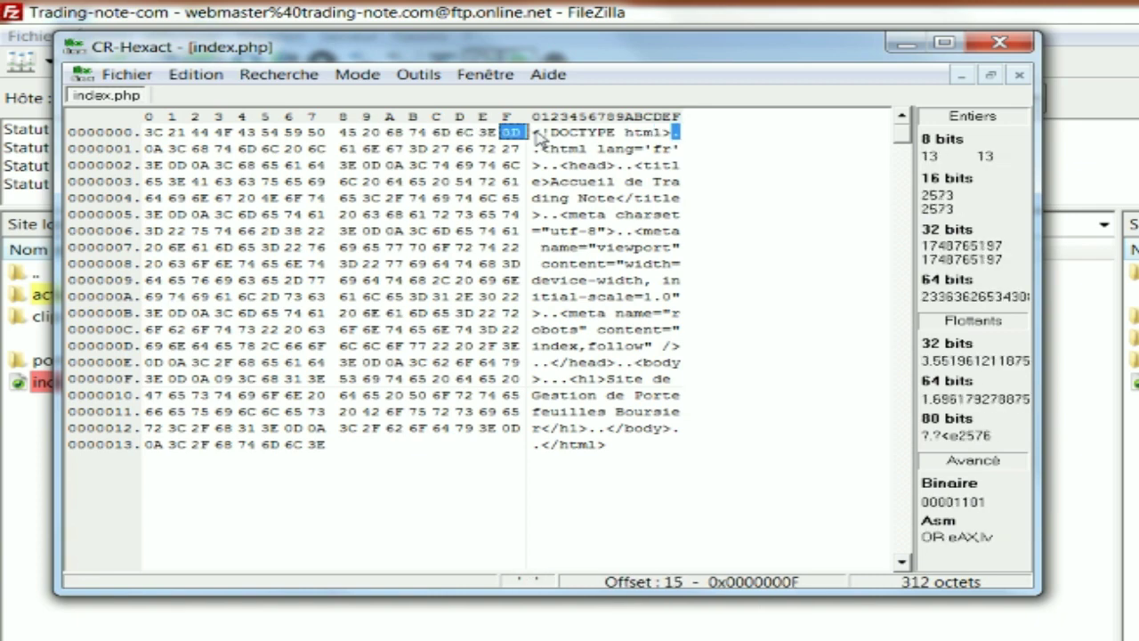
pyautogui.press('Right')
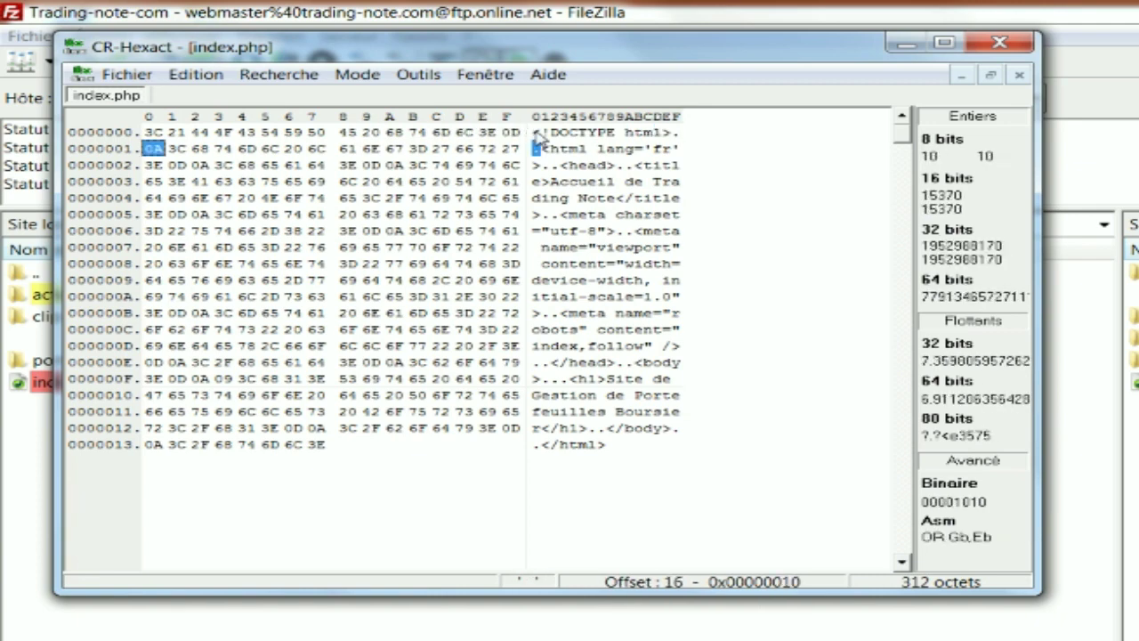
pyautogui.press('Left')
pyautogui.press('Left')
pyautogui.press('Right')
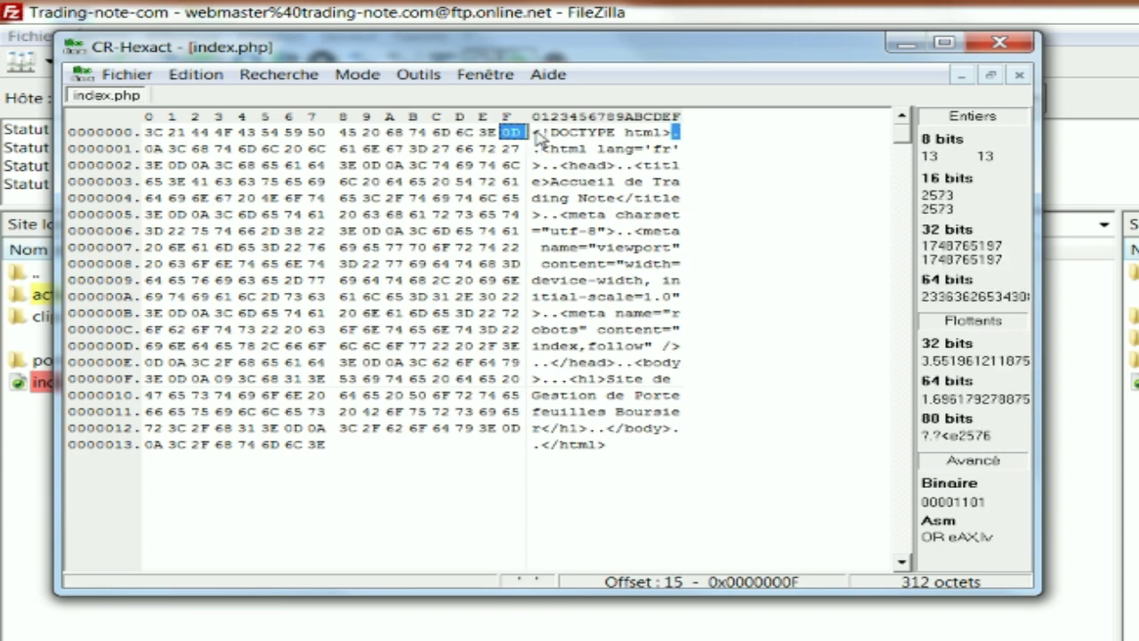
pyautogui.press('Right')
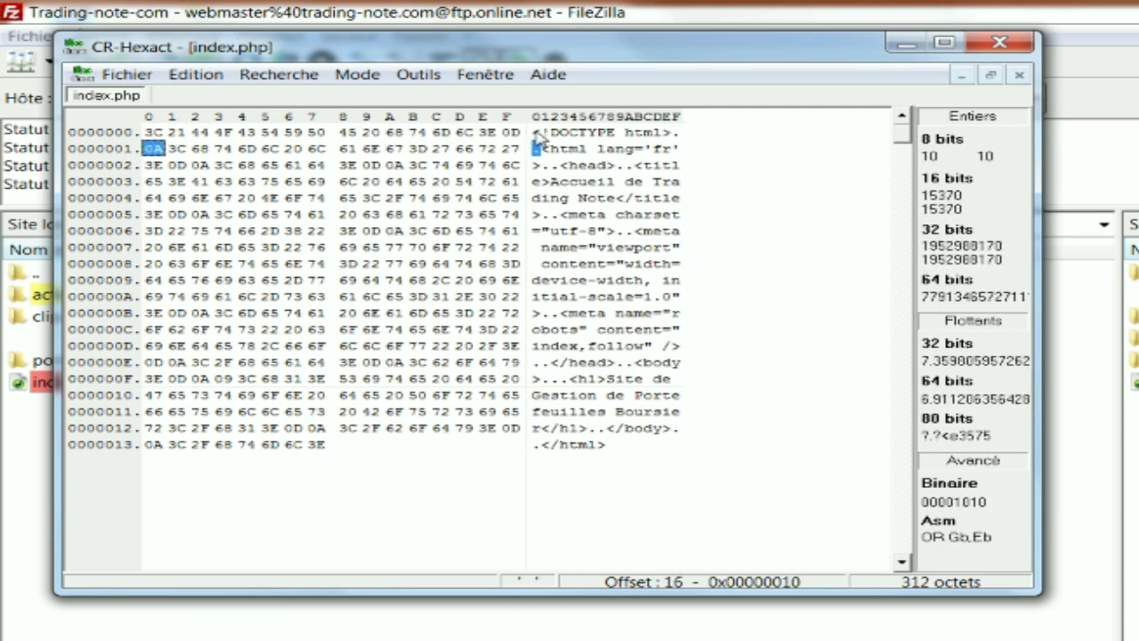
pyautogui.press('Left')
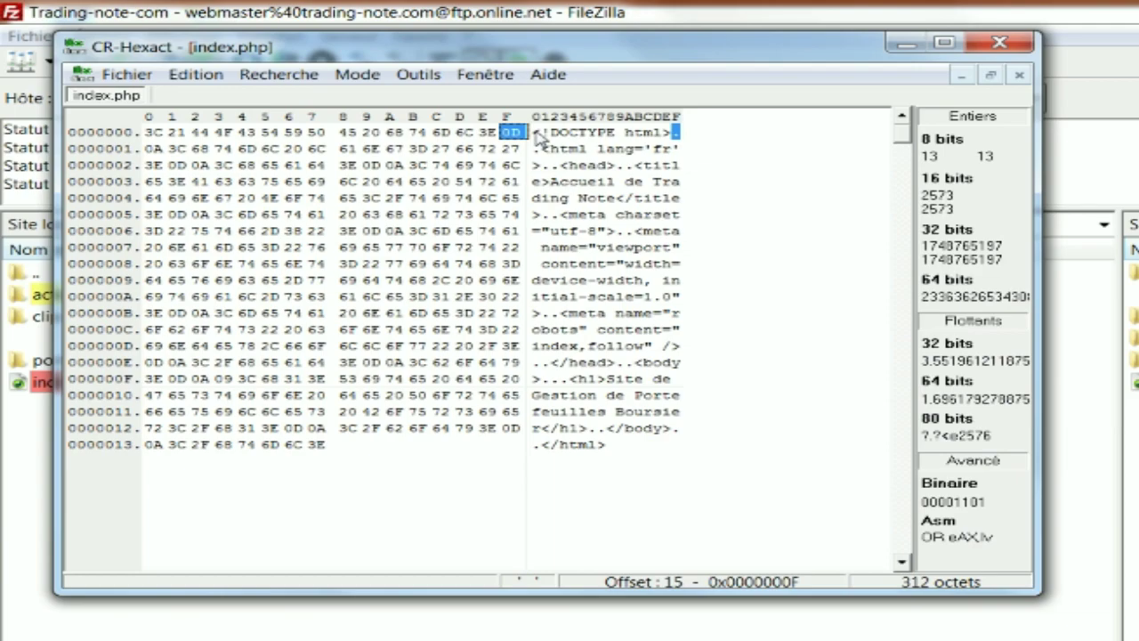
pyautogui.press('Right')
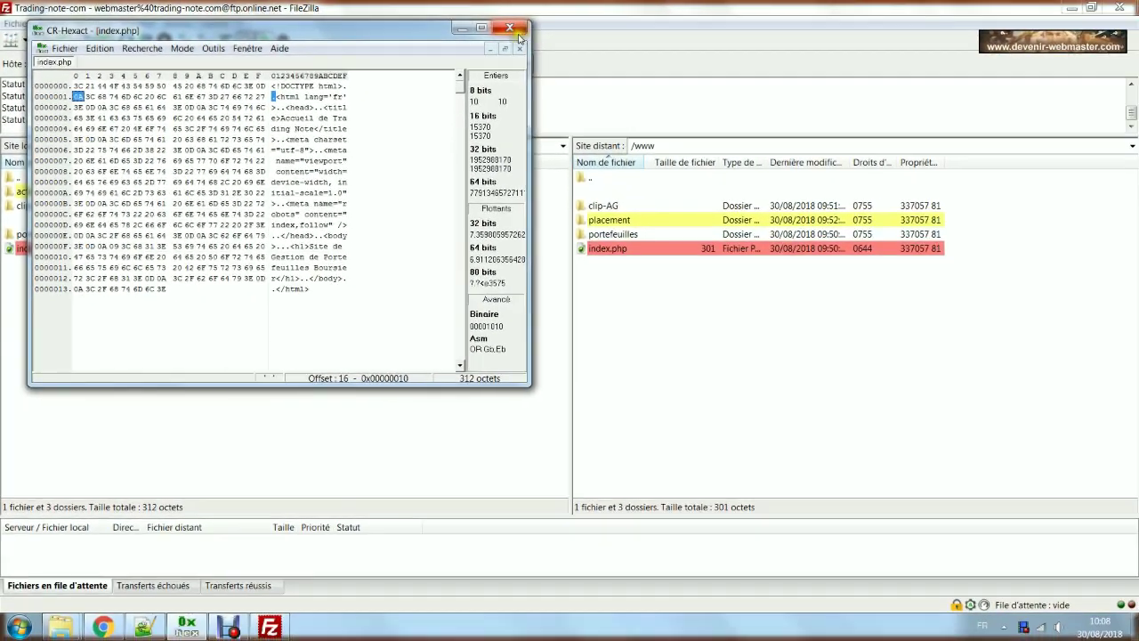
pyautogui.click(635, 32)
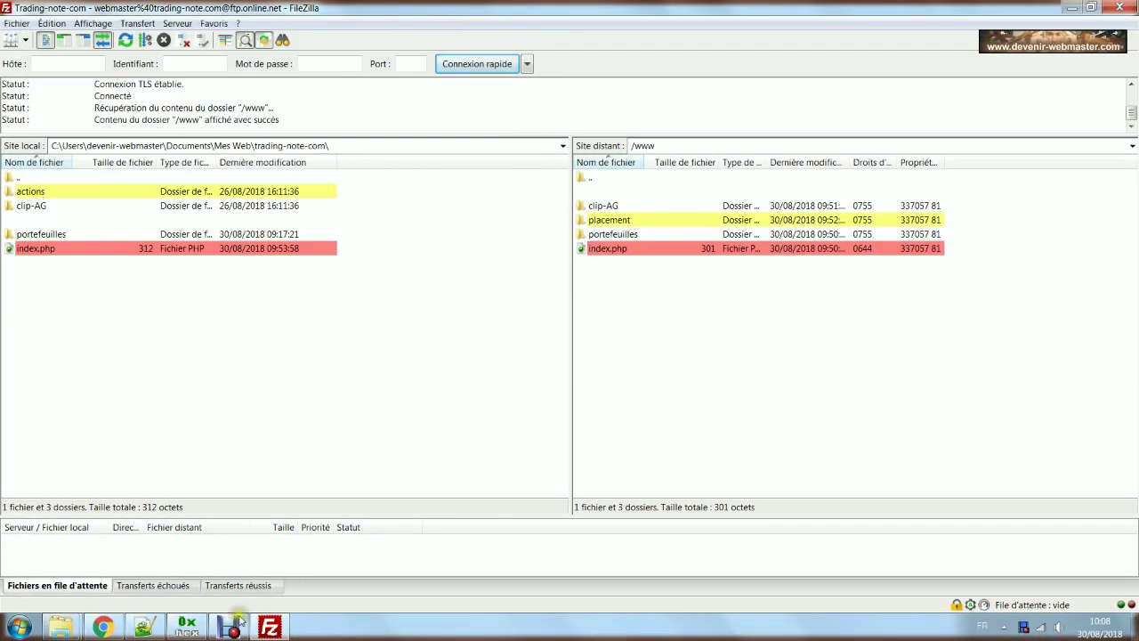
# Set the directory comparison back to timestamp mode in FileZilla
pyautogui.click(140, 628)
pyautogui.rightClick(247, 40)
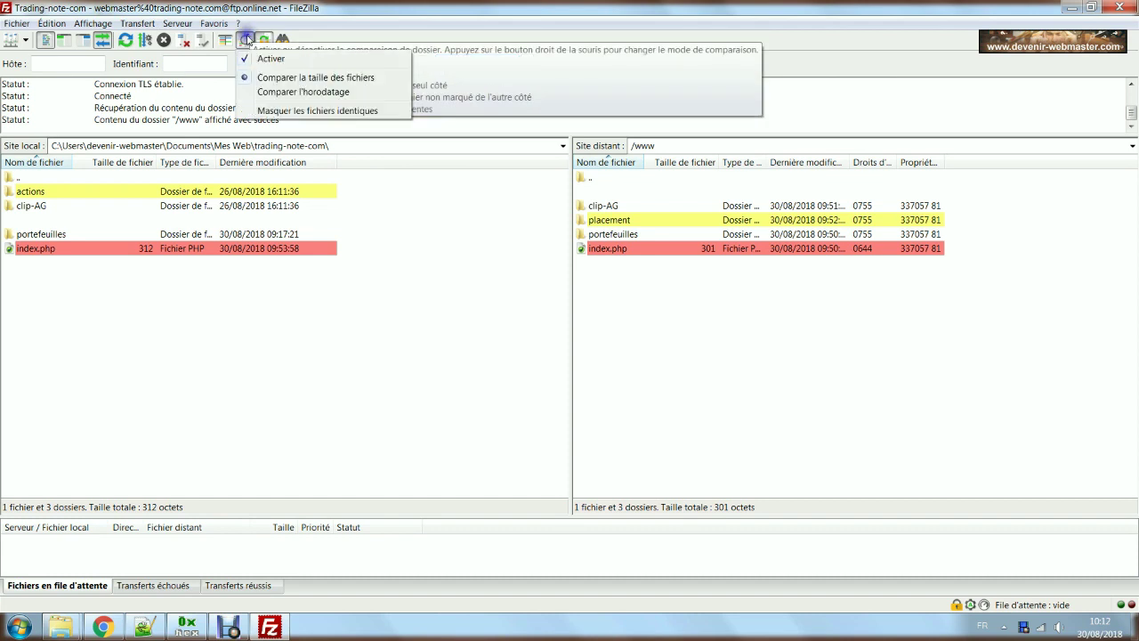
pyautogui.click(274, 93)
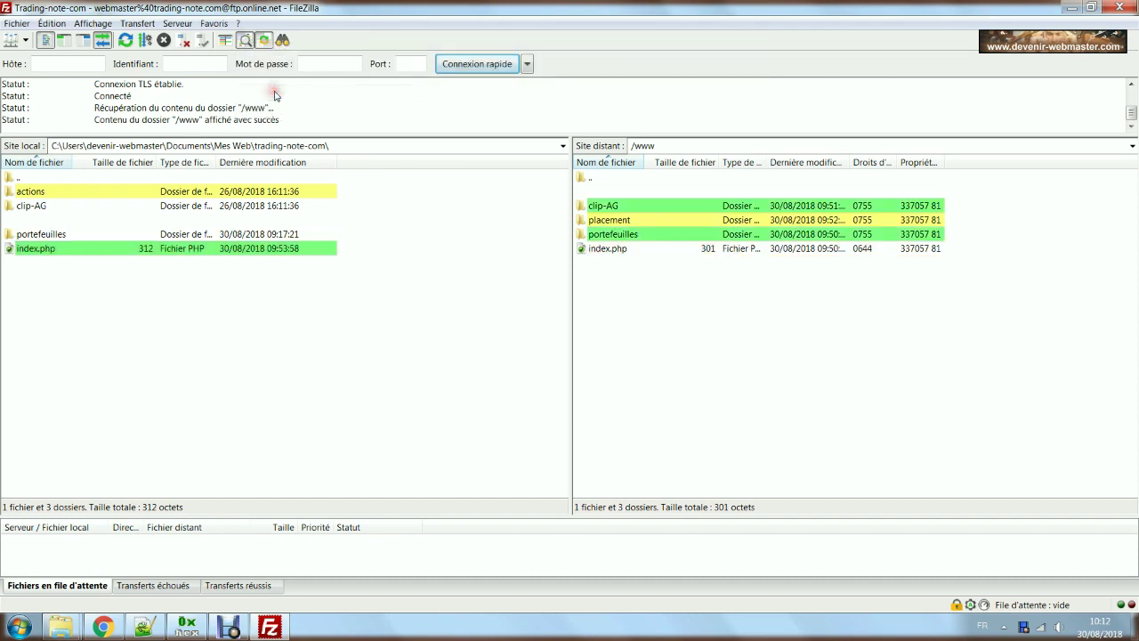
# Upload the local actions folder to the remote /www directory
pyautogui.click(21, 192)
pyautogui.rightClick(21, 193)
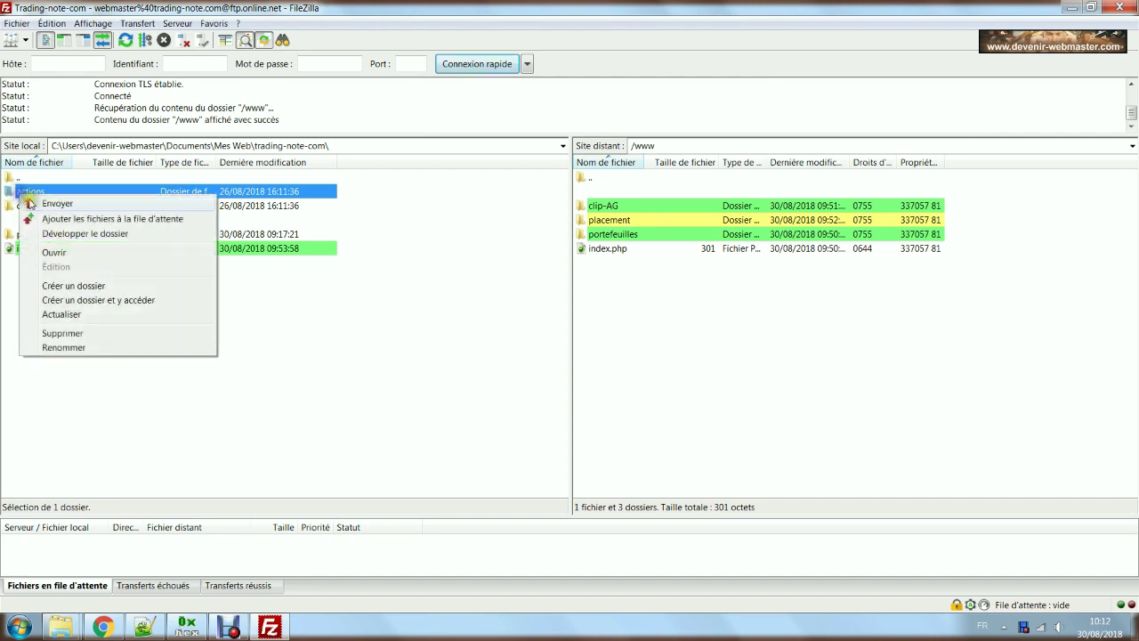
pyautogui.click(58, 204)
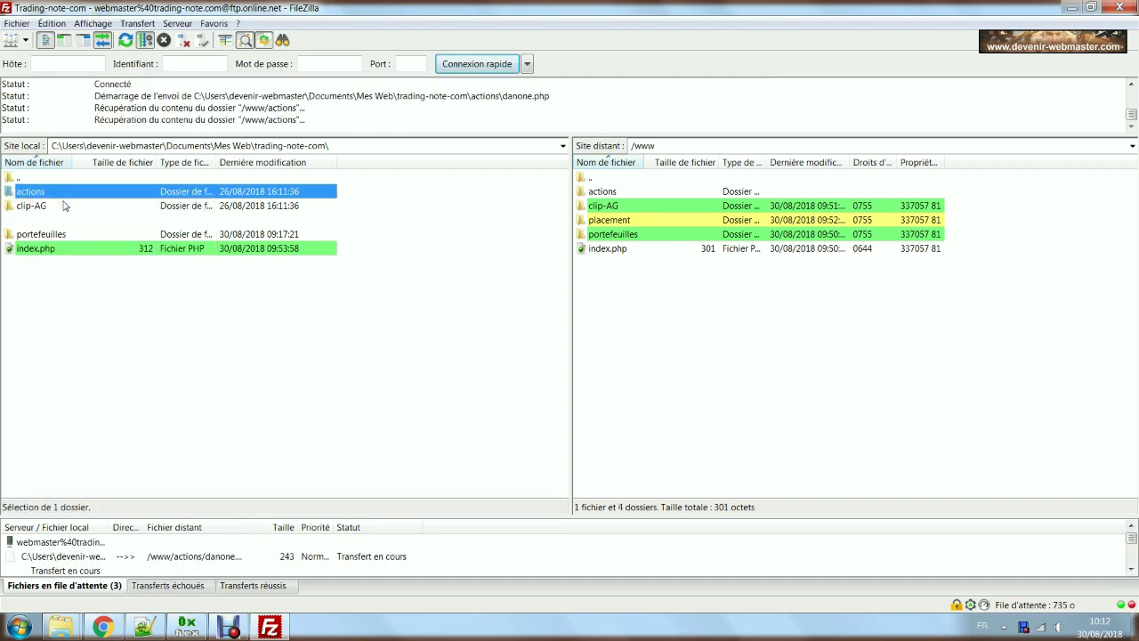
# Delete the placement folder and its contents from the remote /www directory
pyautogui.click(623, 220)
pyautogui.rightClick(625, 221)
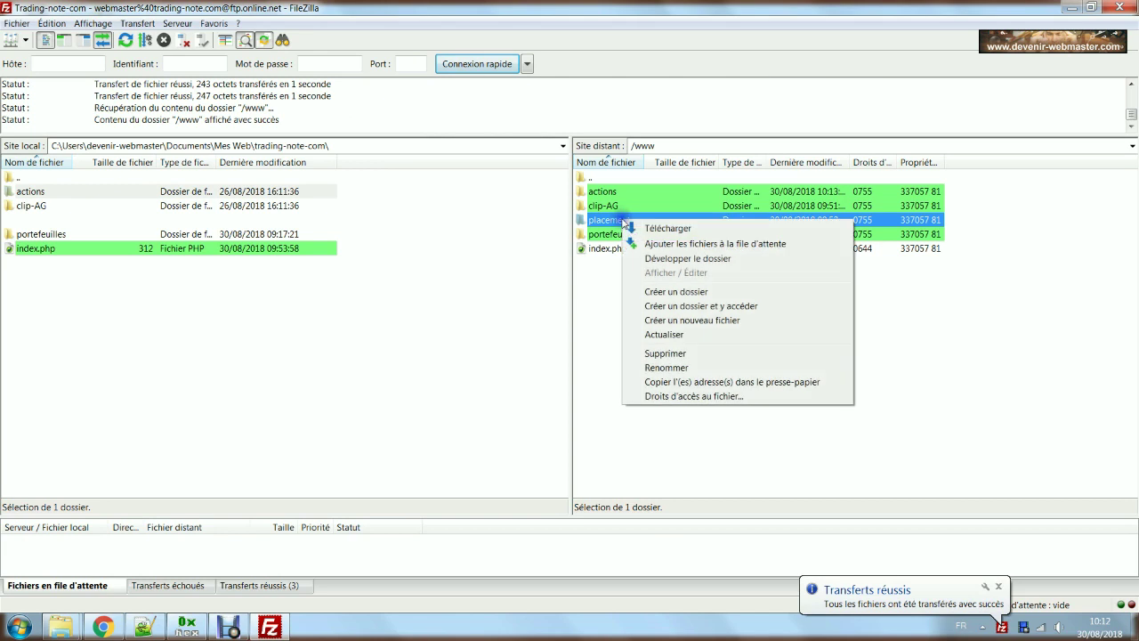
pyautogui.click(679, 354)
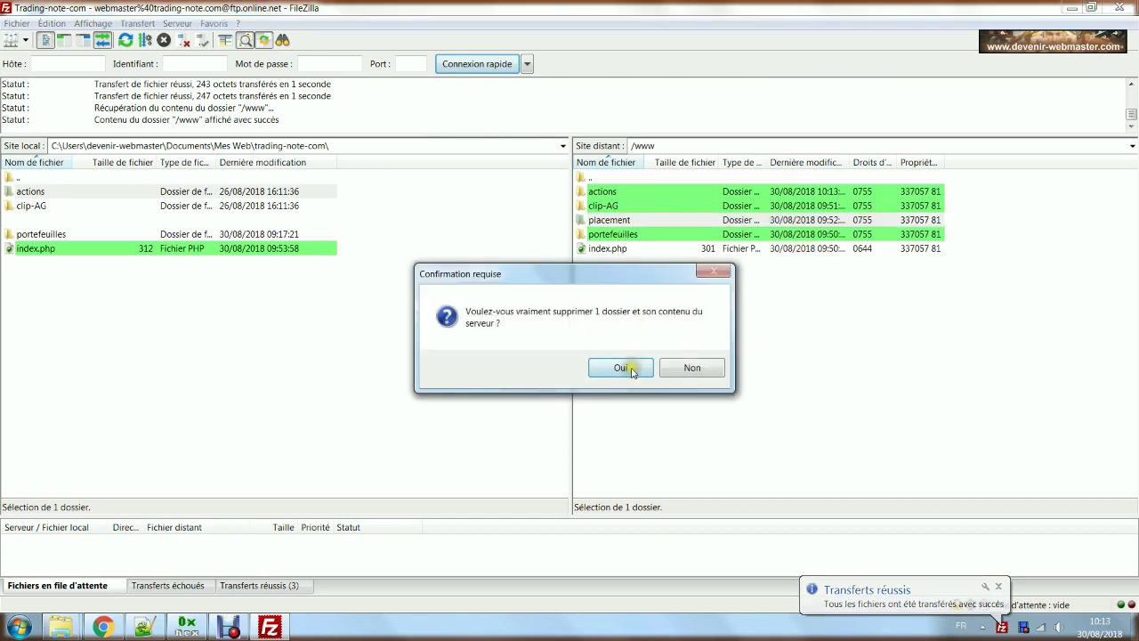
pyautogui.click(626, 364)
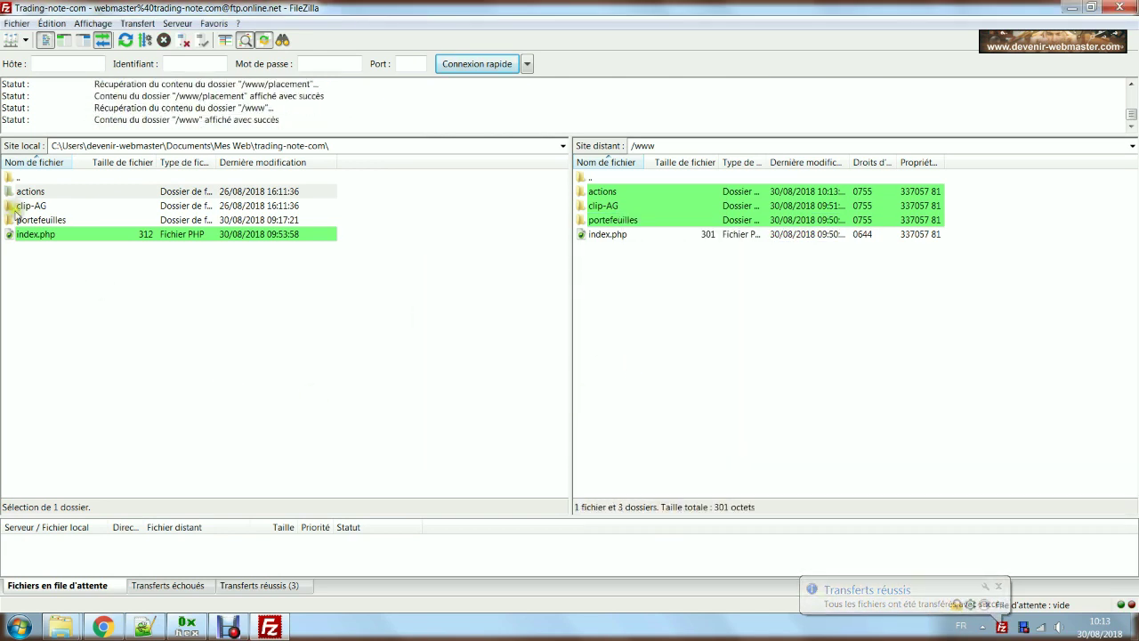
# Upload the local index.php to /www, replacing the existing remote file
pyautogui.click(29, 236)
pyautogui.rightClick(29, 236)
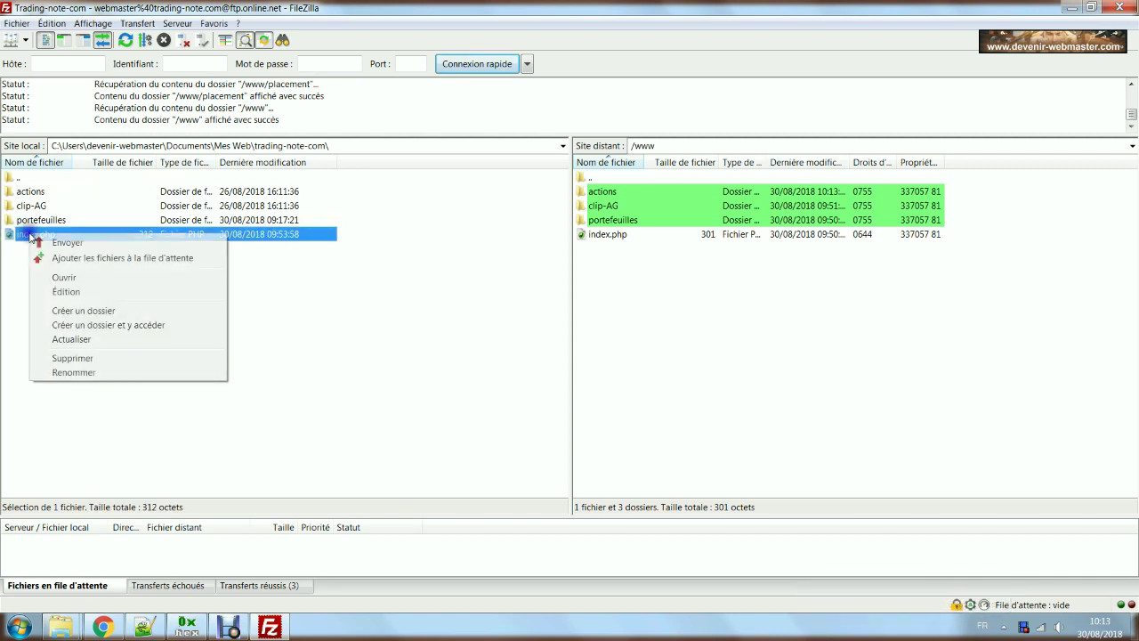
pyautogui.click(63, 242)
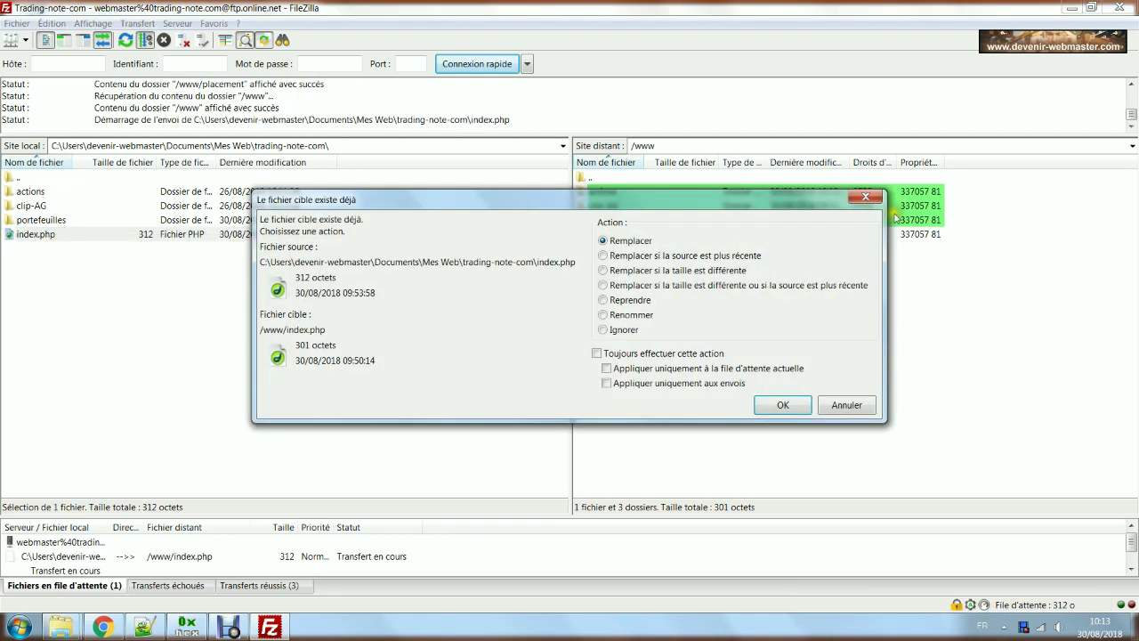
pyautogui.click(783, 407)
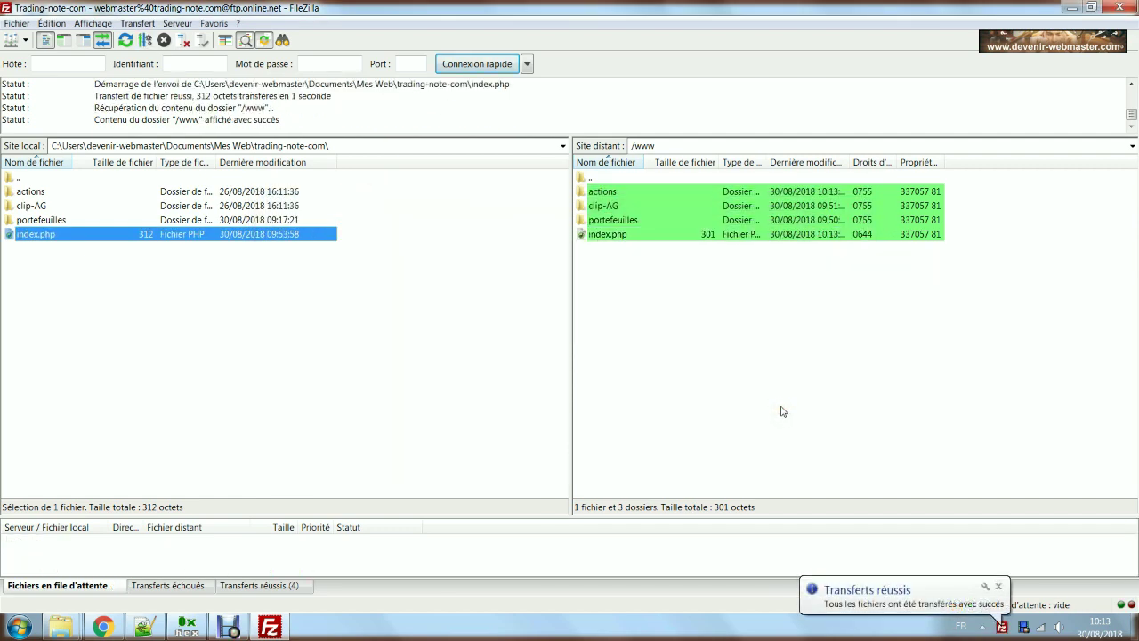